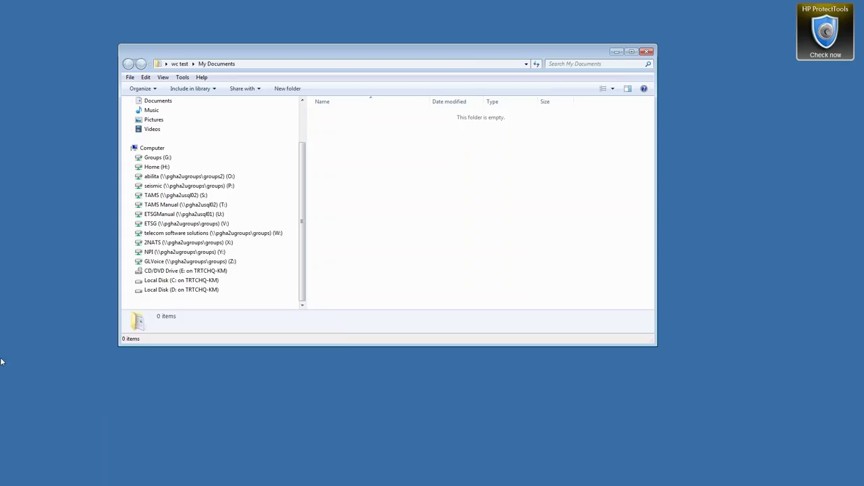
- Expand seismic (P:) and SLB in the navigation pane, then open the Citigroup folder
left_click(131, 185)
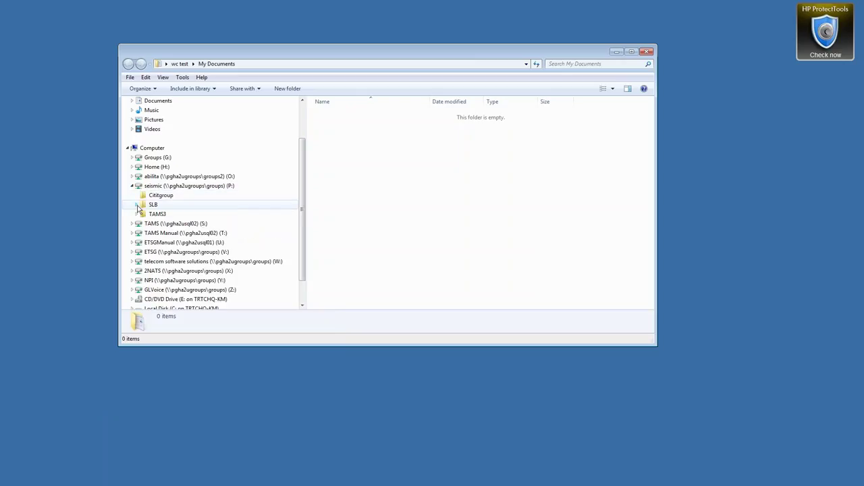
left_click(136, 205)
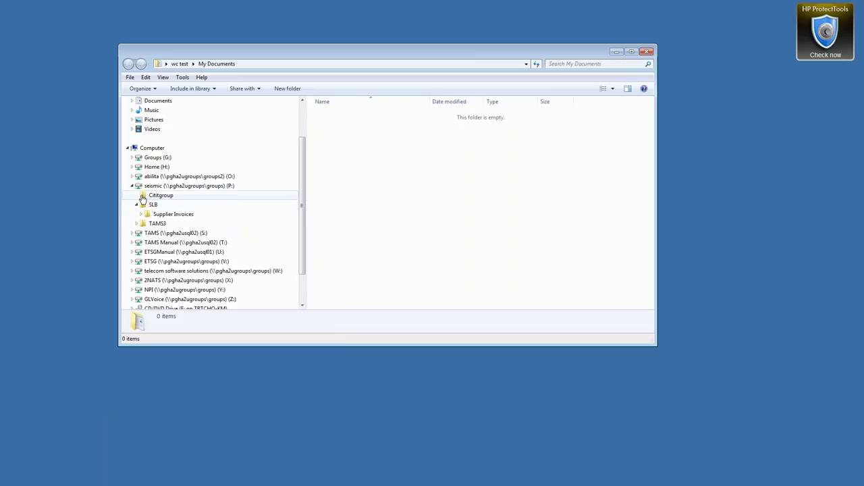
left_click(158, 195)
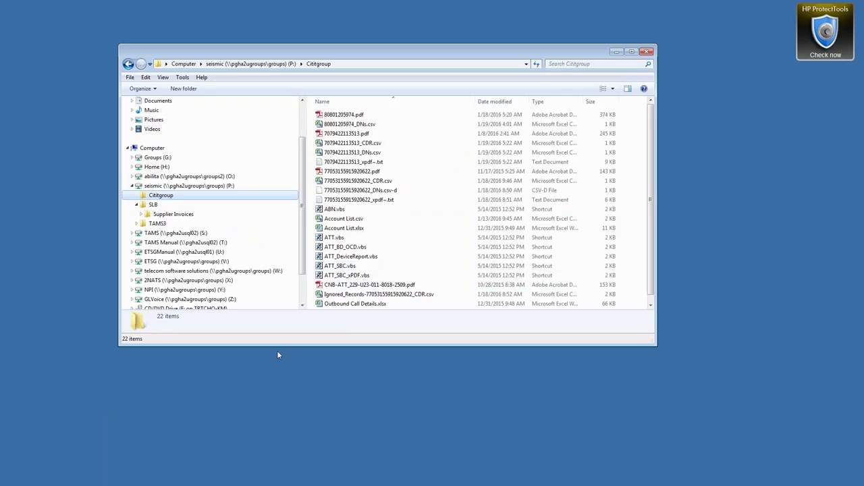
- Make the Citigroup folder window taller so every file is visible
left_click_drag(278, 346, 279, 397)
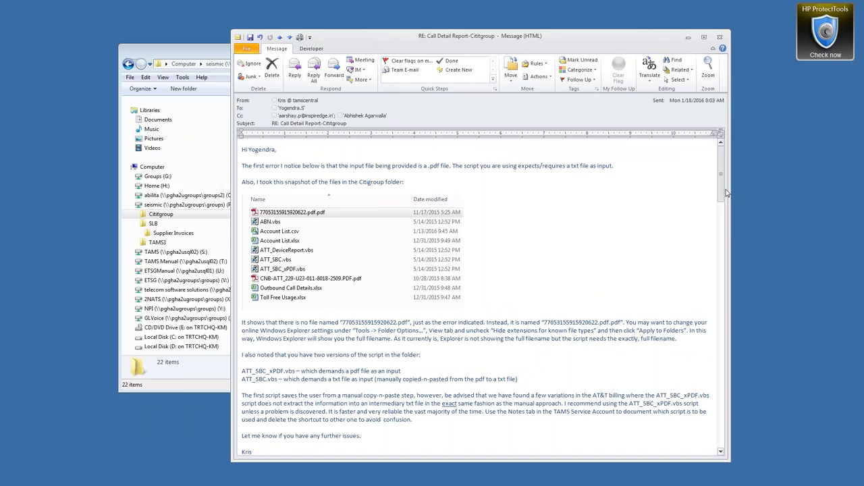
- Read further down the Citigroup call detail reply, then return to the Citigroup folder window
scroll(726, 195, "down", 2)
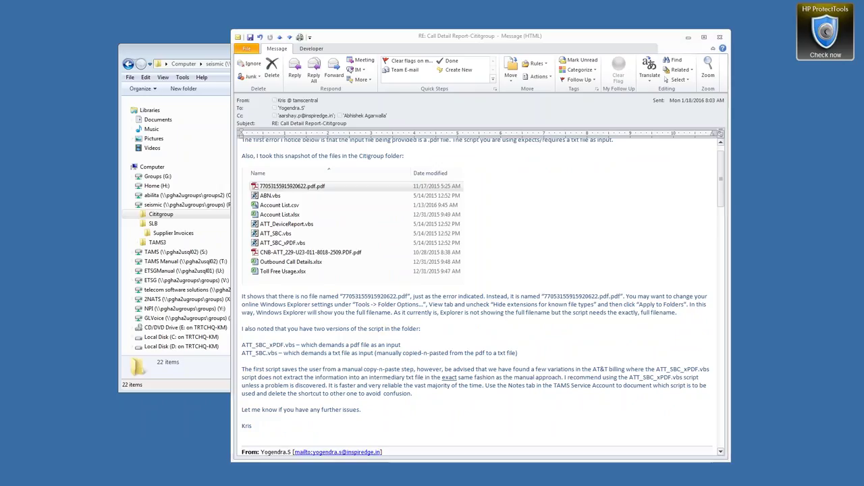
left_click(202, 62)
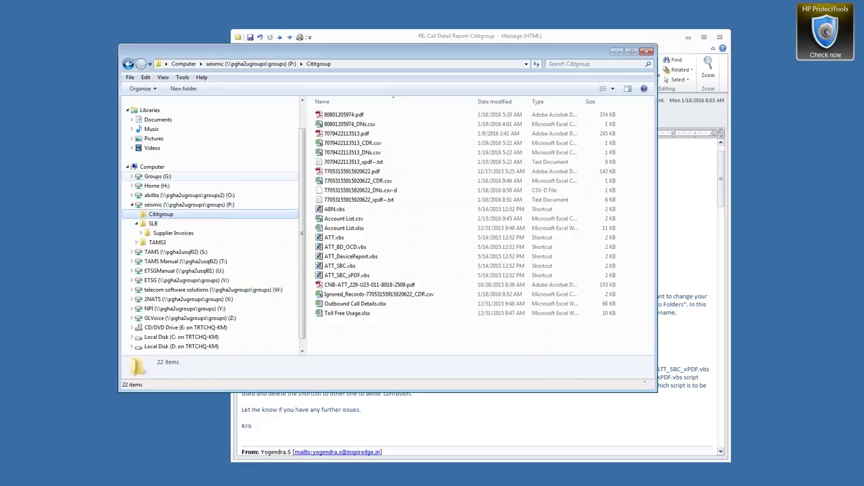
- Review details of 80801205974.pdf and the ABN, ATT_BD_OCD, ATT_SBC, ATT_SBC_xPDF, ATT_DeviceReport scripts
left_click(347, 116)
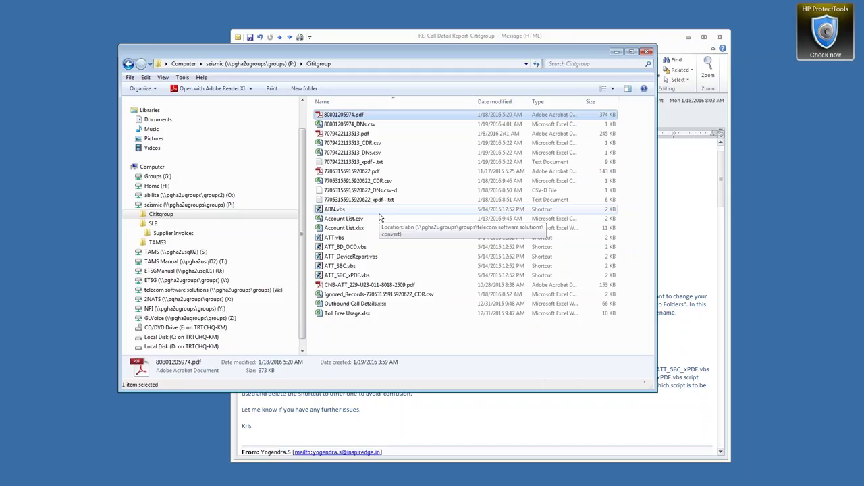
left_click(326, 210)
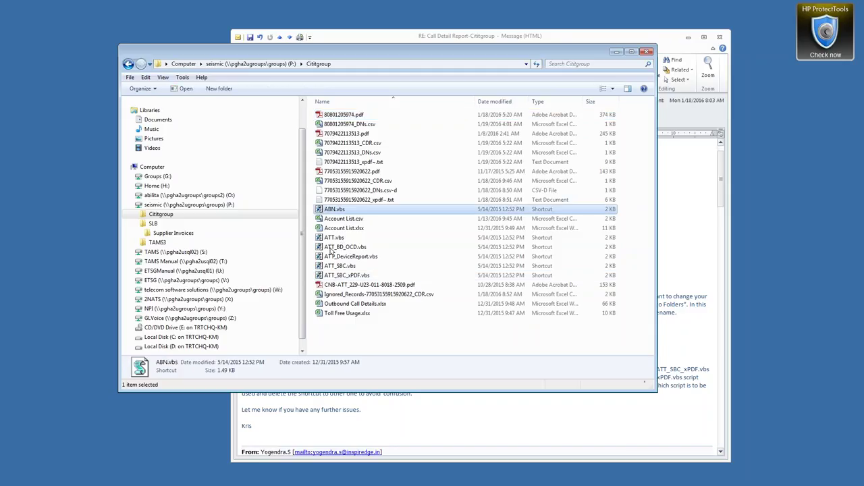
left_click(331, 248)
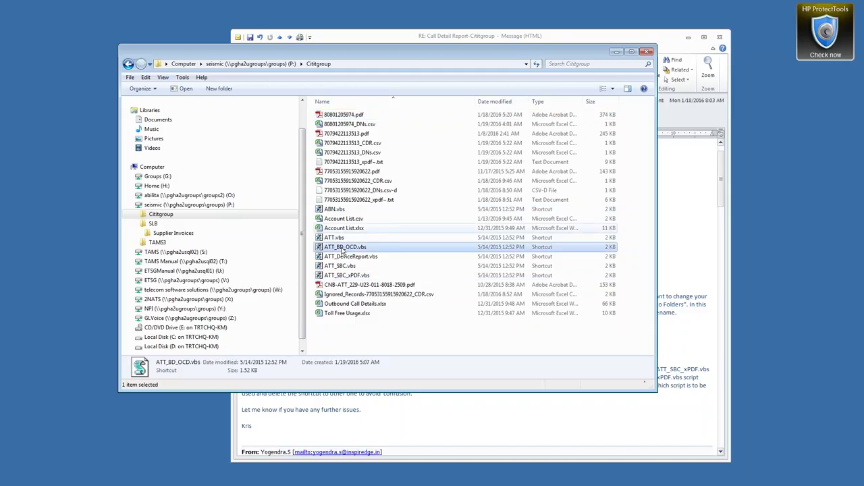
left_click(330, 268)
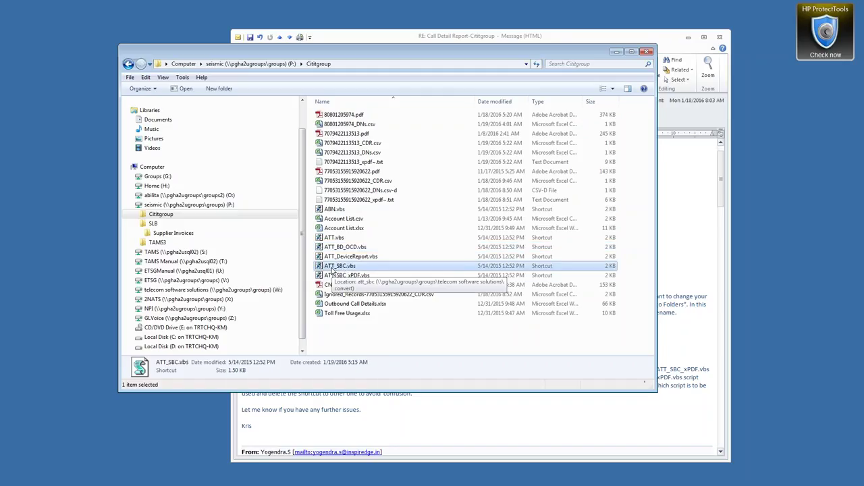
left_click(332, 276)
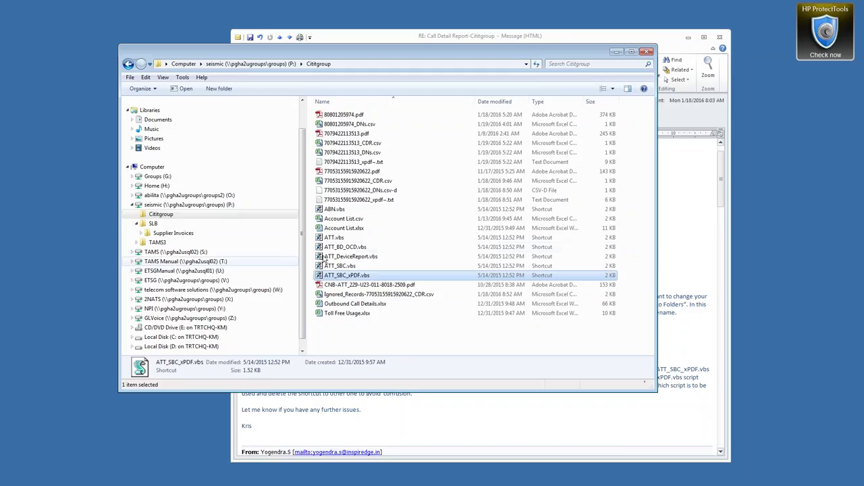
left_click(341, 256)
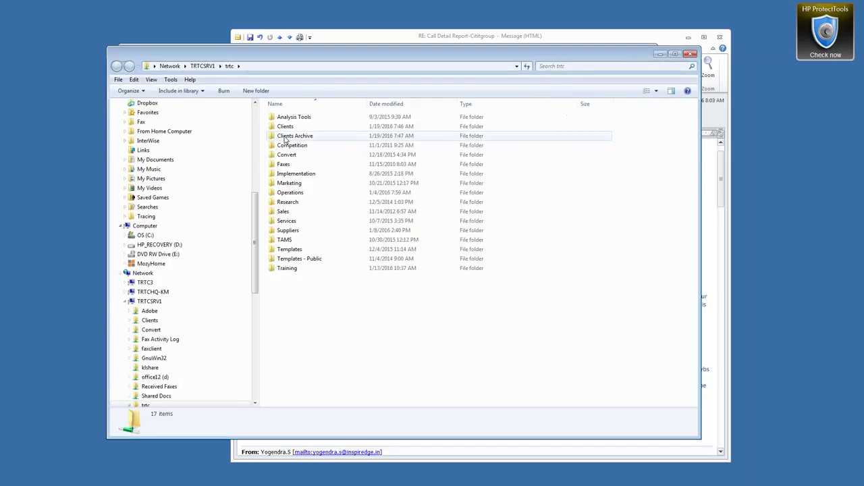
- Open Clients and then its Client Folder Structure Template folder
double_click(283, 132)
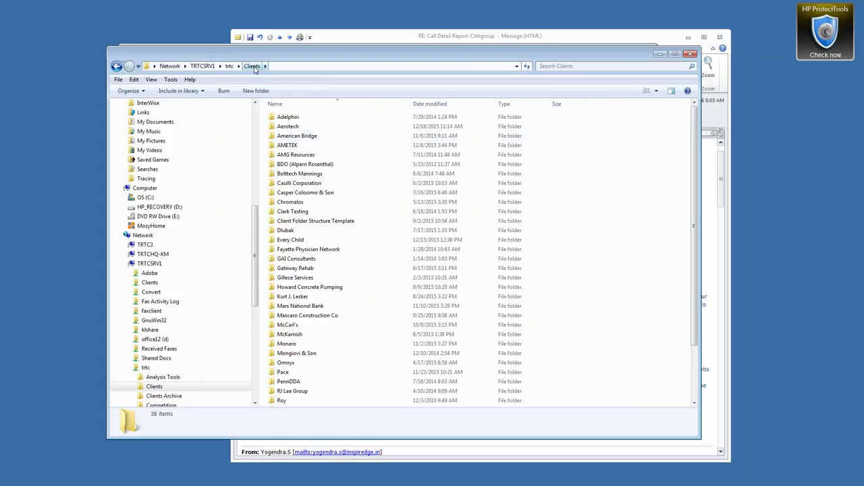
left_click(284, 223)
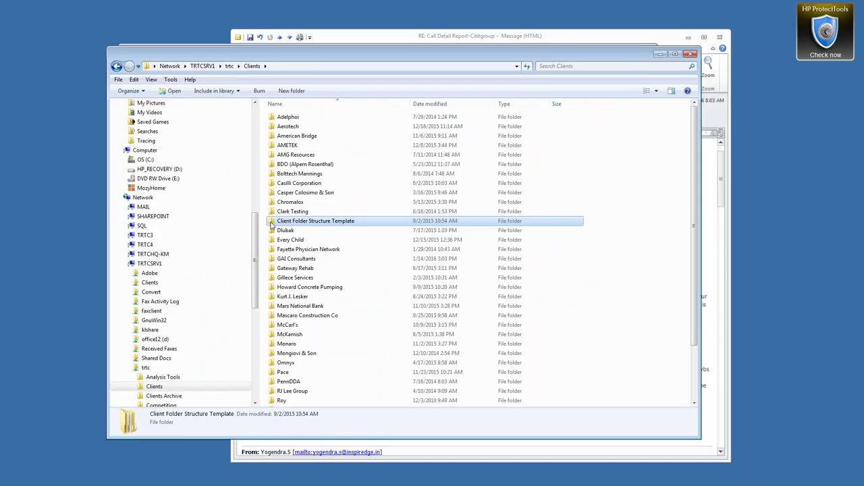
double_click(271, 225)
- Point out the Implementation, Invoices and Production Records subfolders, then return to Clients
left_click(286, 136)
left_click(286, 146)
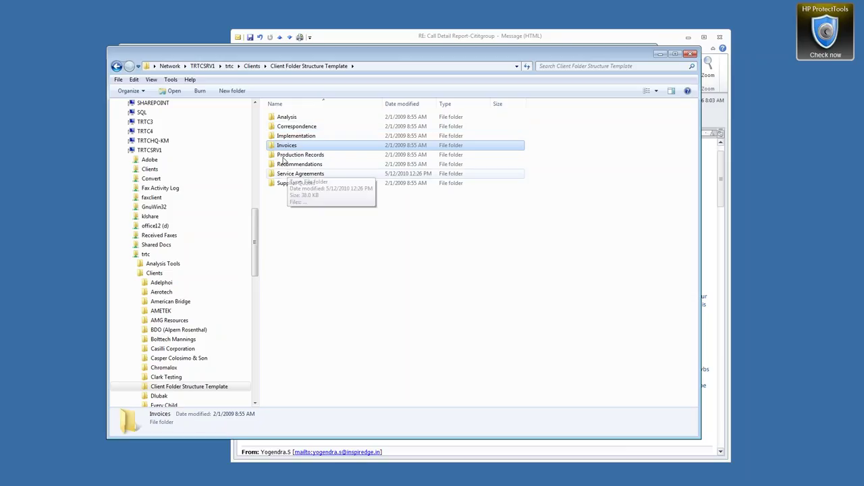
left_click(291, 158)
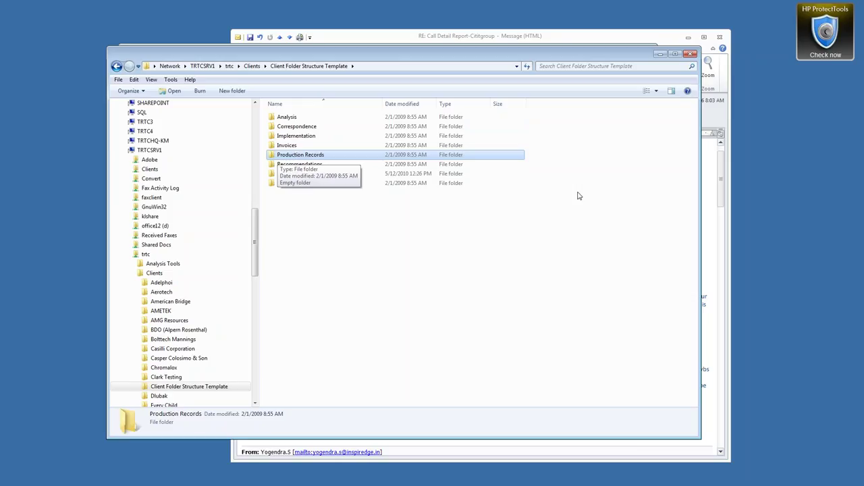
left_click(259, 66)
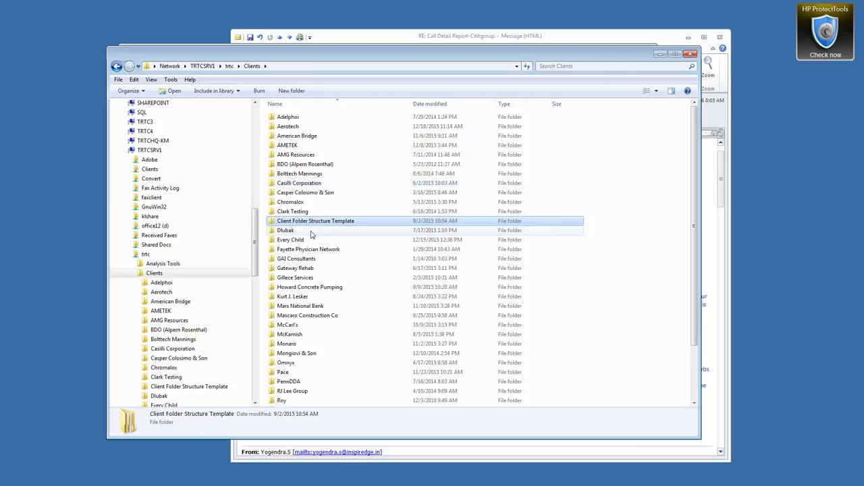
- Open Pace's Production Records and survey the AT&T Wireless, Avaya, CenturyLink, Verizon, Windstream folders
double_click(289, 372)
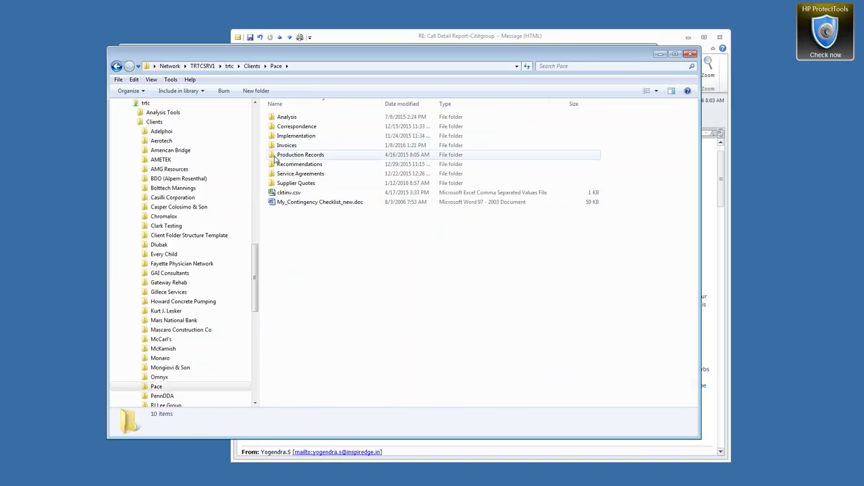
double_click(275, 158)
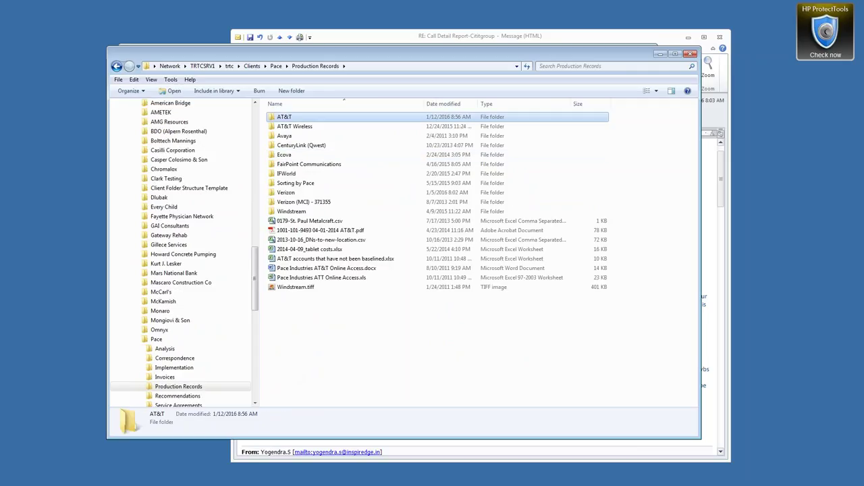
left_click(305, 130)
left_click(289, 137)
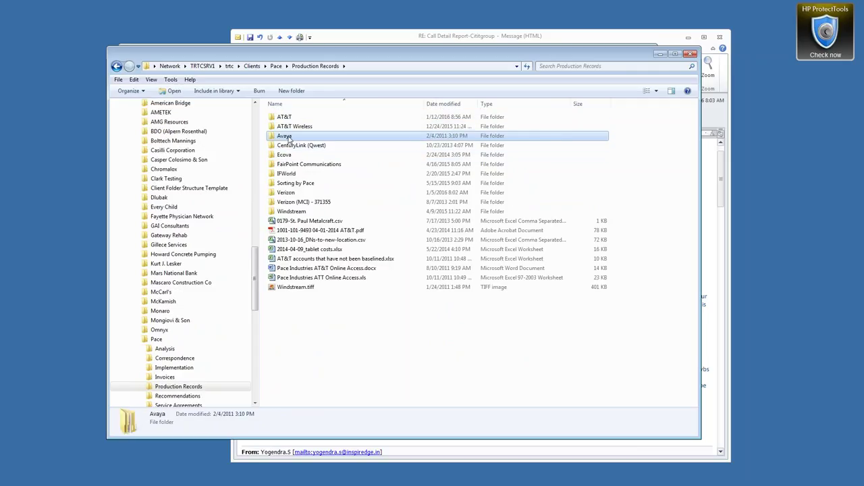
left_click(295, 147)
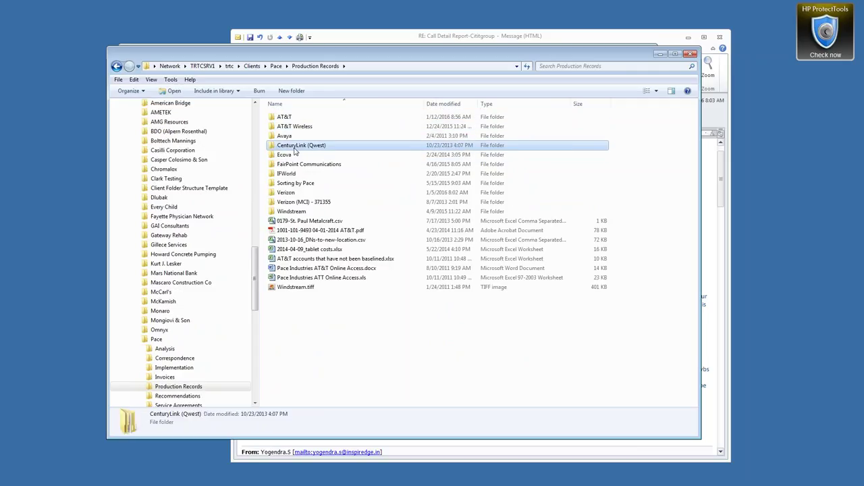
left_click(291, 193)
left_click(290, 213)
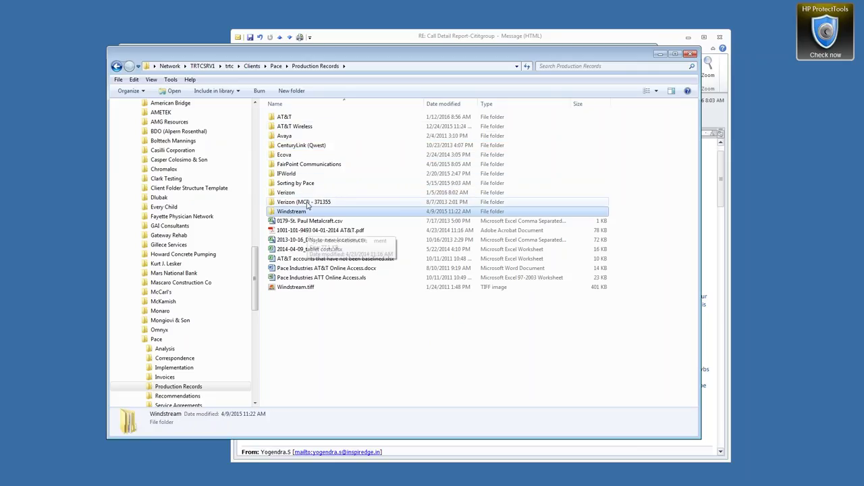
- Open the AT&T carrier folder and browse its 132 account folders
left_click(273, 120)
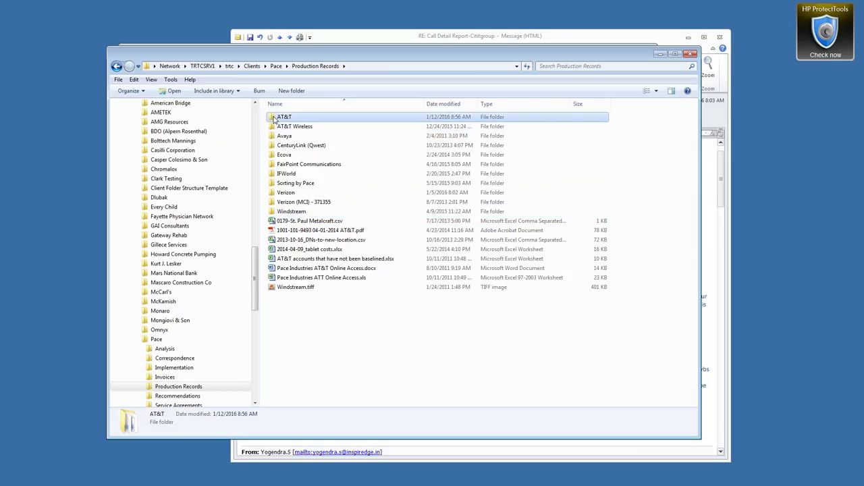
double_click(274, 119)
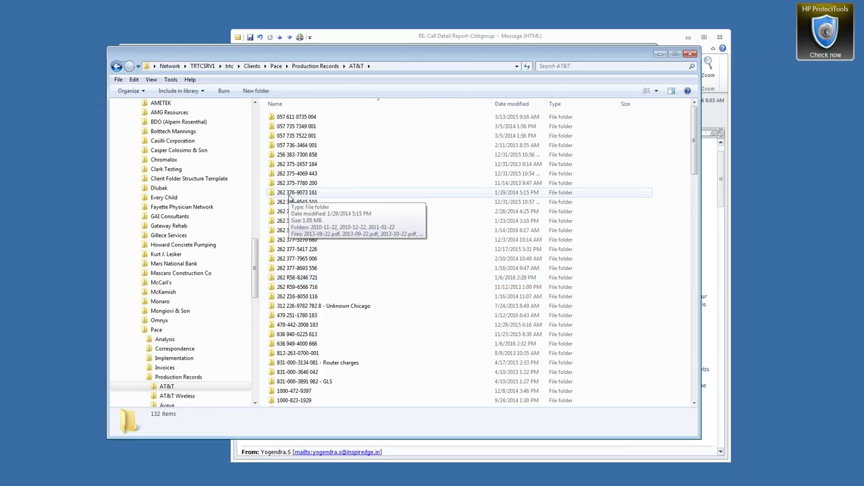
scroll(318, 247, "down", 2)
scroll(320, 247, "down", 4)
scroll(300, 292, "up", 3)
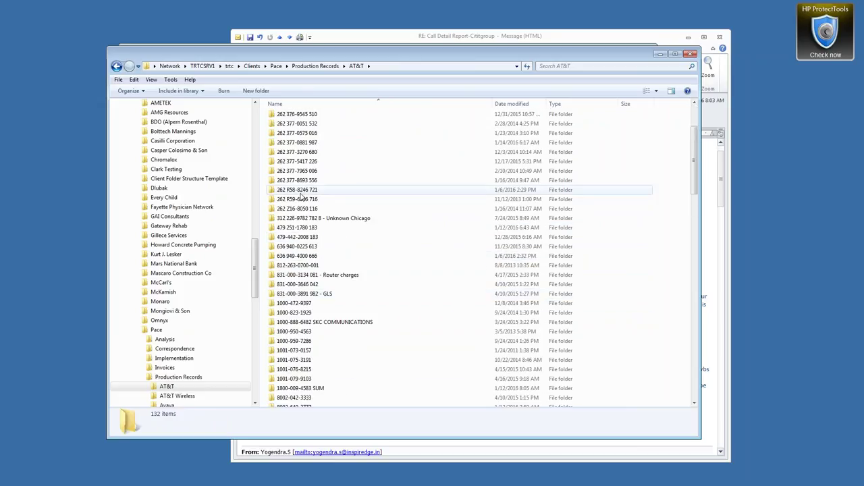
scroll(311, 312, "down", 2)
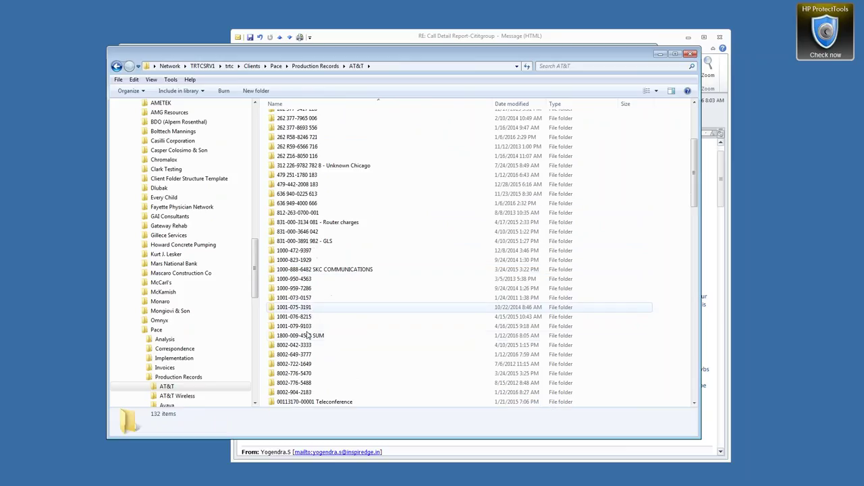
double_click(284, 336)
scroll(330, 199, "down", 5)
scroll(330, 203, "down", 1)
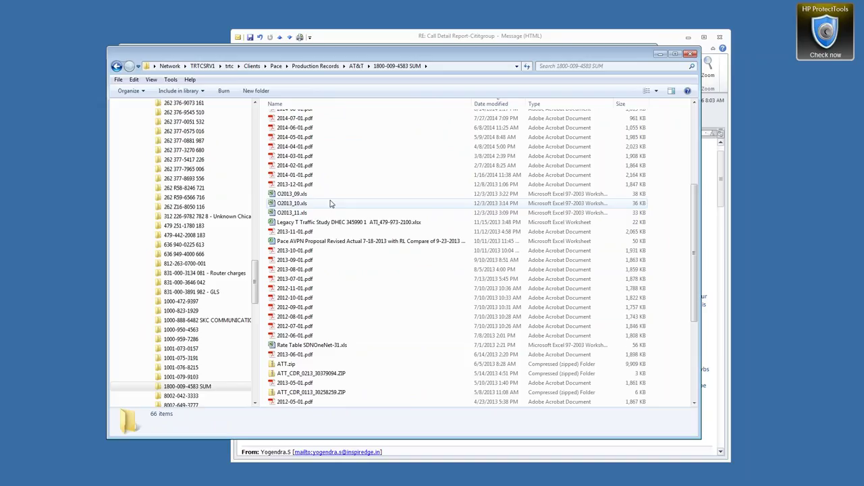
scroll(338, 198, "up", 5)
scroll(322, 132, "up", 1)
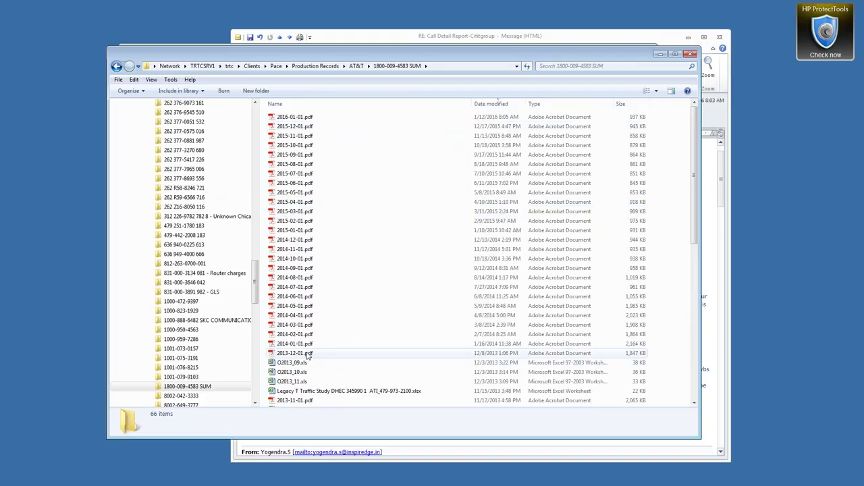
left_click(355, 66)
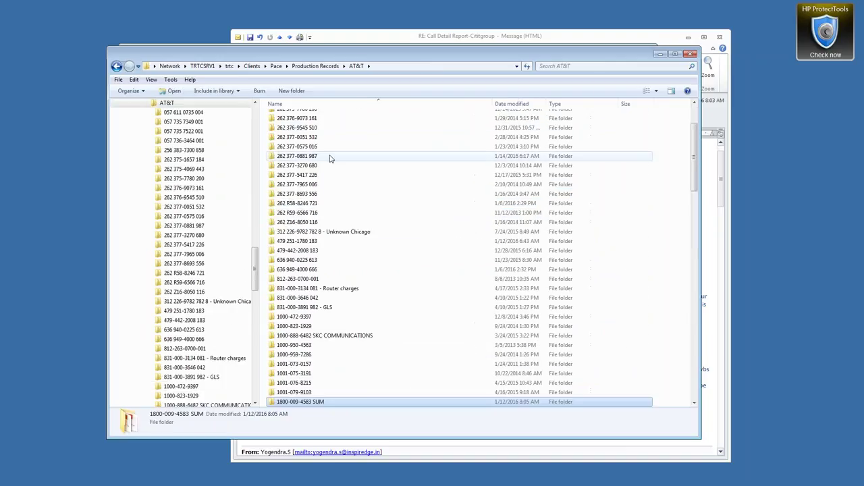
double_click(301, 269)
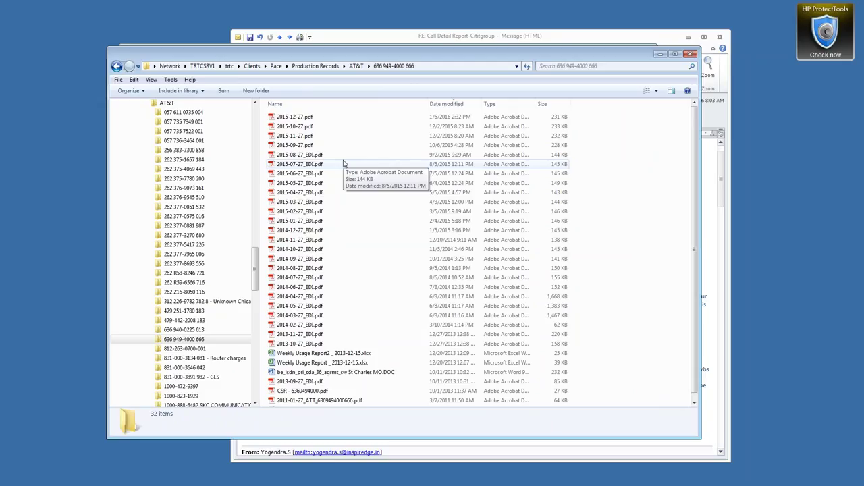
left_click(356, 66)
scroll(350, 150, "down", 6)
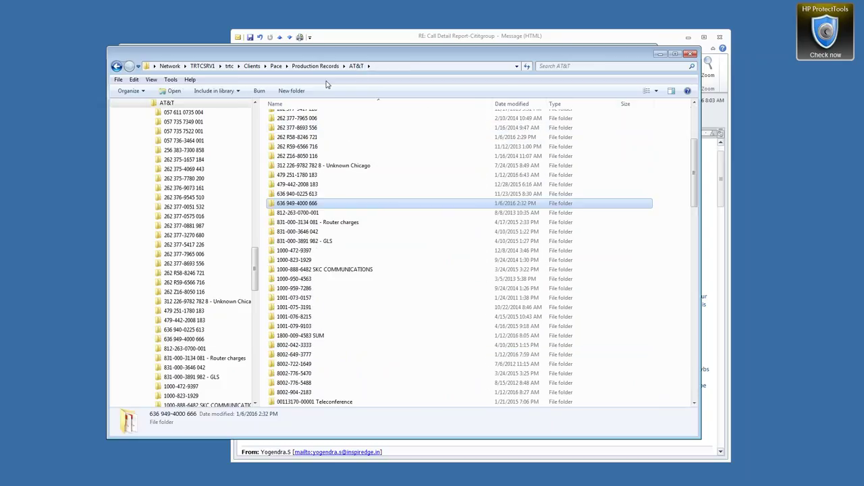
left_click(314, 65)
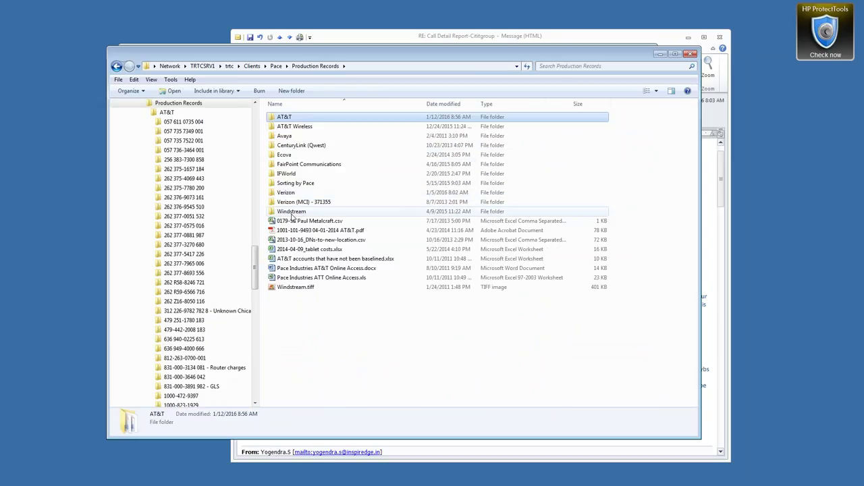
- Open Verizon's Y1838398 account folder and select the Verizon.vbs script shortcut
left_click(281, 194)
double_click(280, 195)
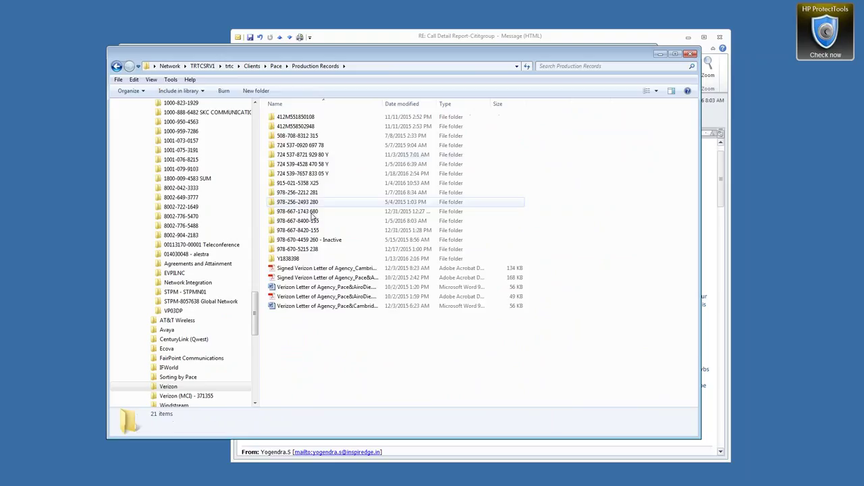
double_click(276, 259)
scroll(309, 247, "down", 20)
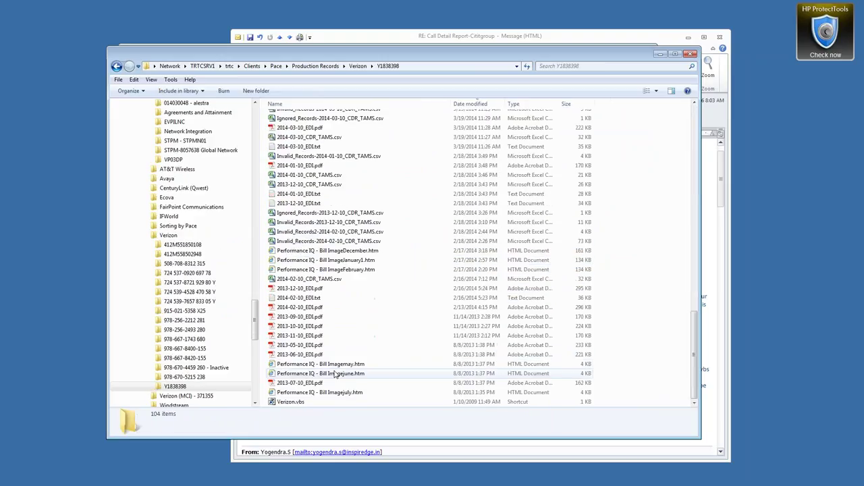
left_click(285, 403)
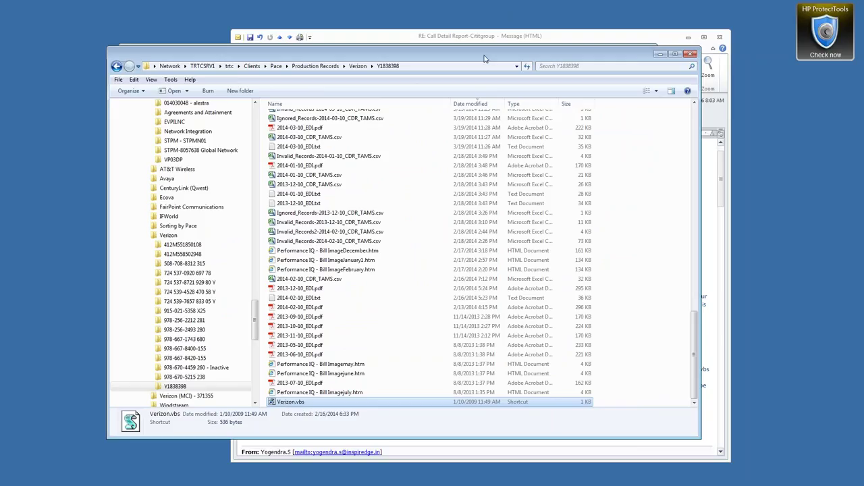
- Nudge the window, return to the Verizon folder, and bring the Citigroup window forward
left_click_drag(486, 57, 466, 66)
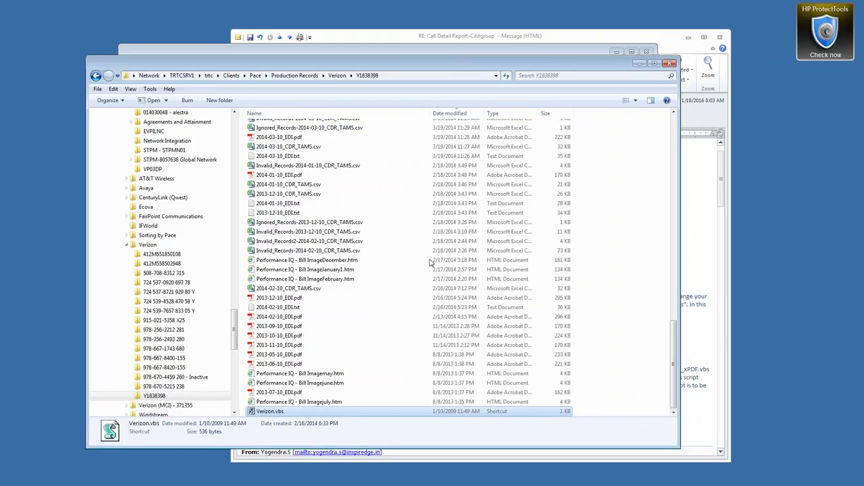
scroll(426, 264, "up", 5)
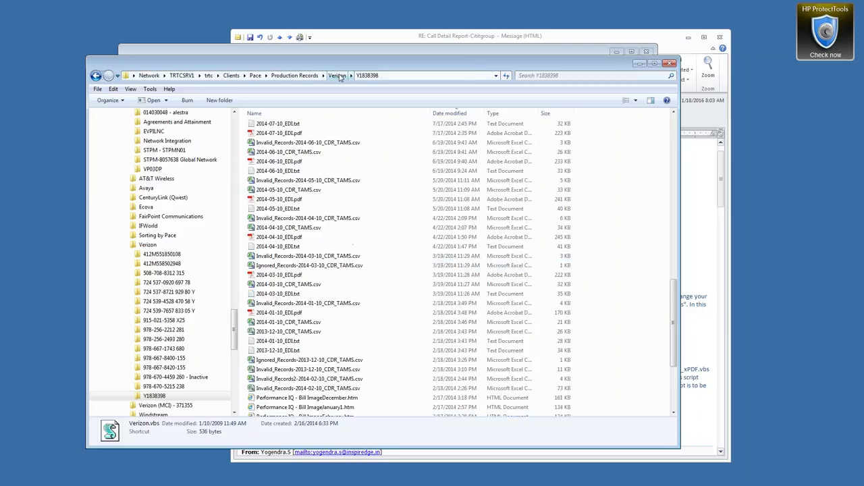
left_click(337, 75)
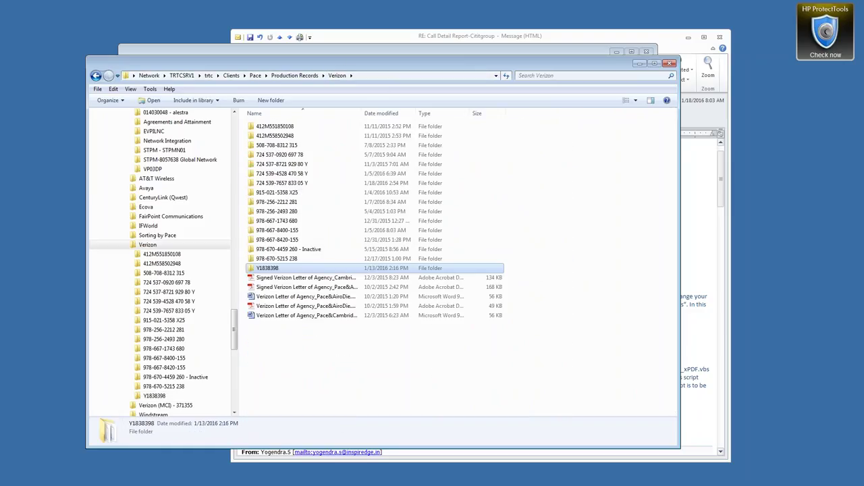
left_click(343, 47)
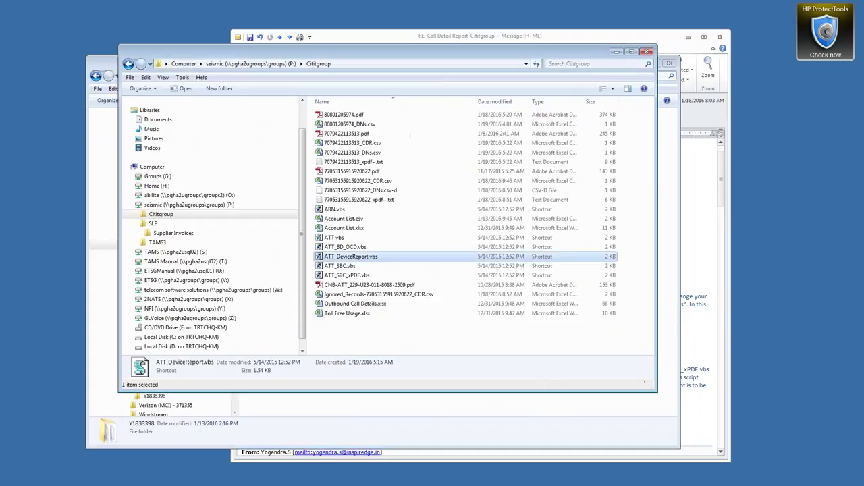
- Copy the xpdf text file's name via rename, then run the ATT_SBC.vbs script
left_click_drag(343, 53, 373, 45)
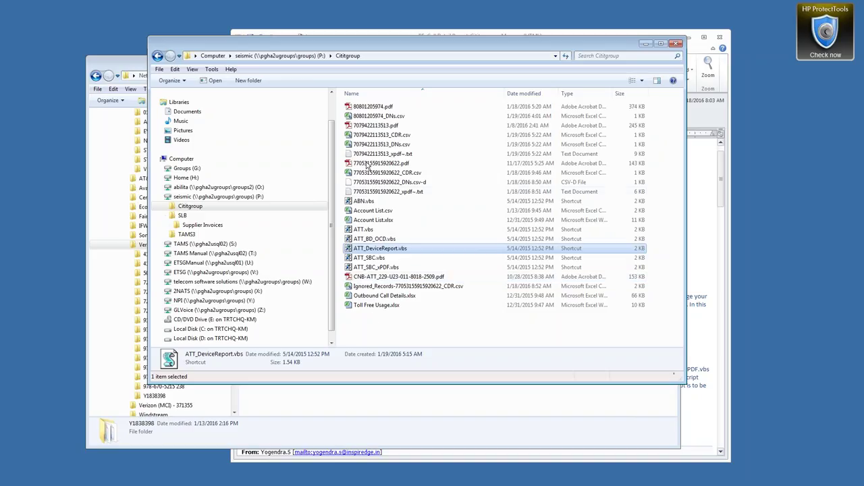
left_click(373, 195)
left_click(426, 194)
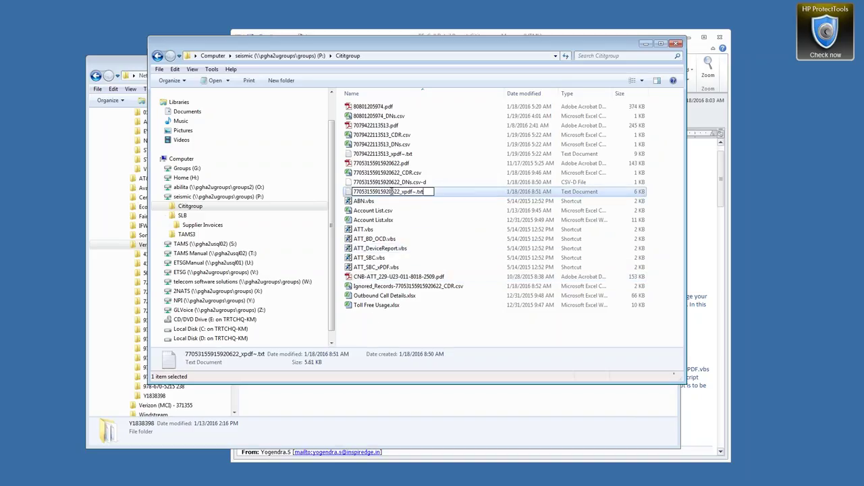
left_click(390, 261)
double_click(378, 258)
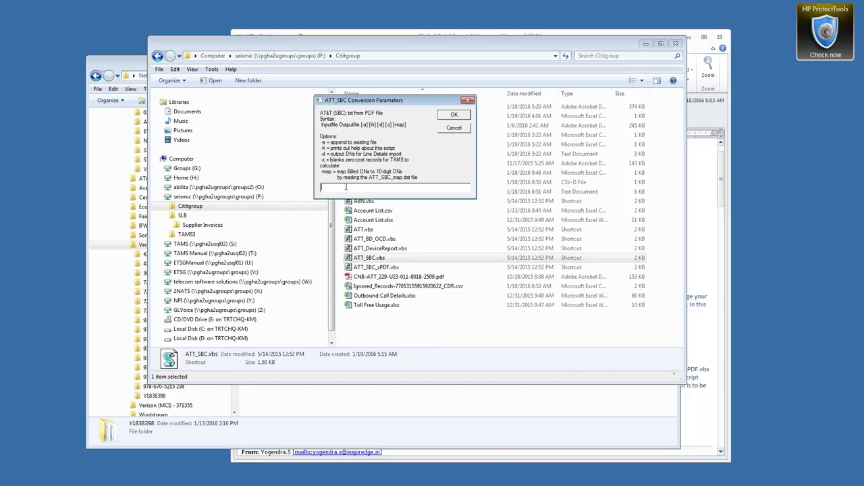
- Submit the pasted xpdf file name with 'test.csv -h' to display ATT_SBC's help
key("ctrl+v")
type("test.csv -h")
key("Return")
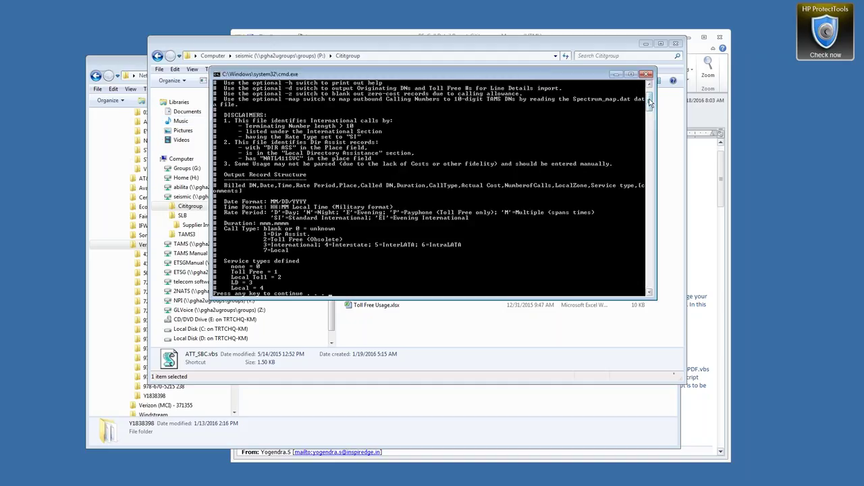
- Scroll through the ATT_SBC script help output, then close the cmd.exe console
left_click_drag(650, 102, 650, 90)
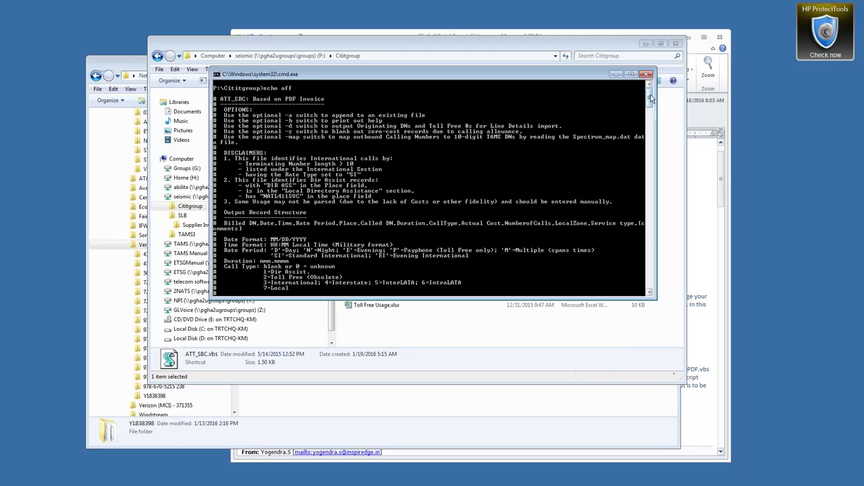
scroll(655, 100, "down", 3)
scroll(653, 101, "up", 5)
scroll(652, 100, "up", 1)
left_click(649, 75)
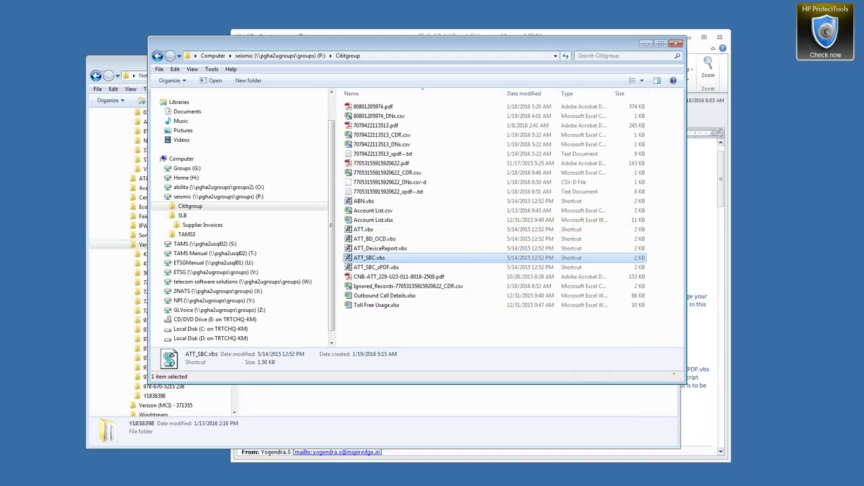
- Bring TAMS Scheduler to the front and open its Search for Client Name form
key("alt+Tab")
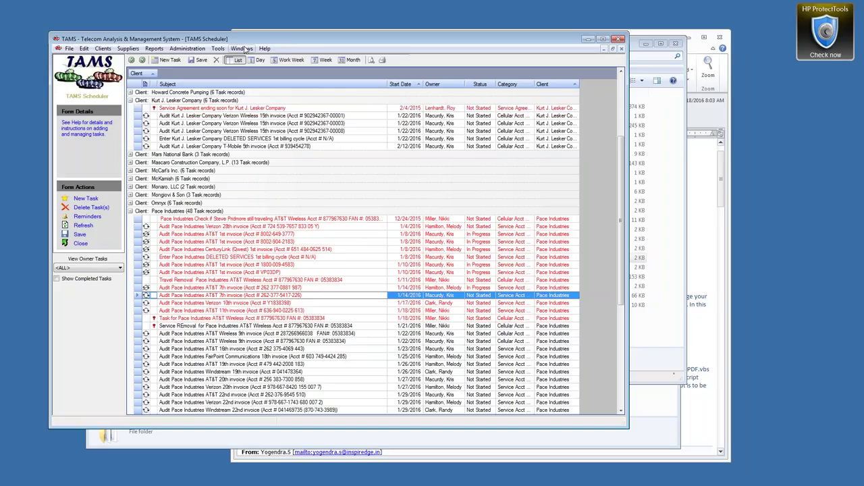
left_click(241, 48)
left_click(255, 82)
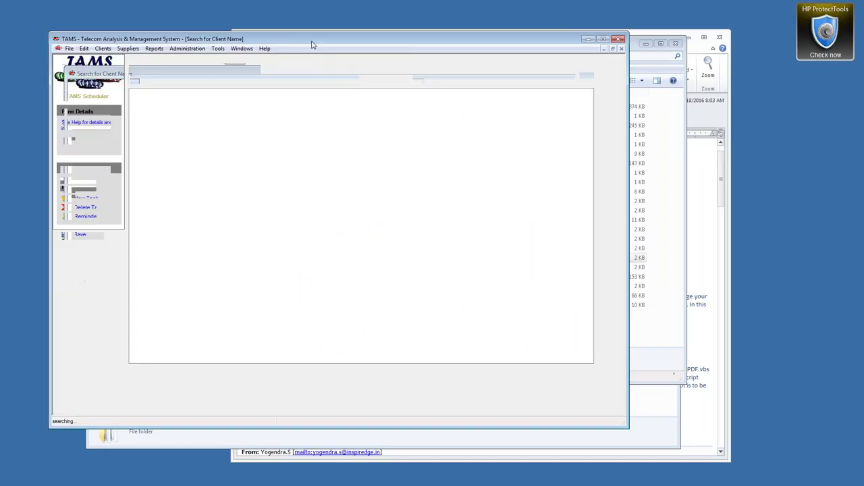